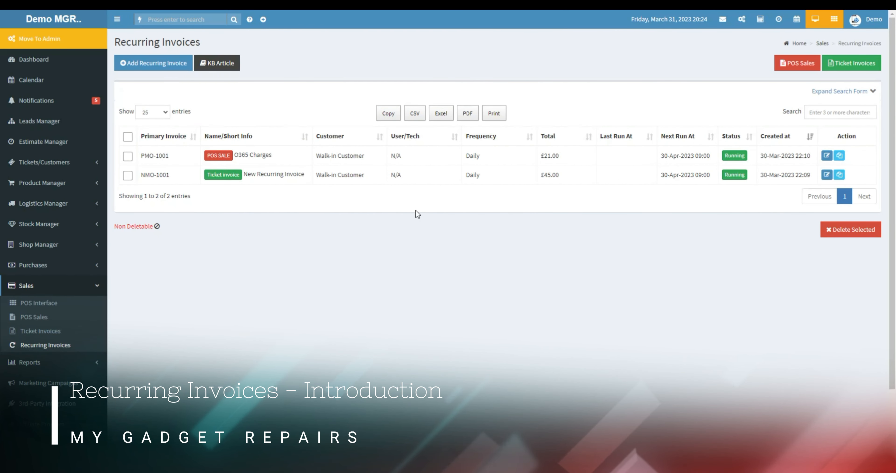
Step: Review the details of the PMO-1001 and NMO-1001 recurring invoices, closing each one without changes
left_click_drag(114, 42, 205, 43)
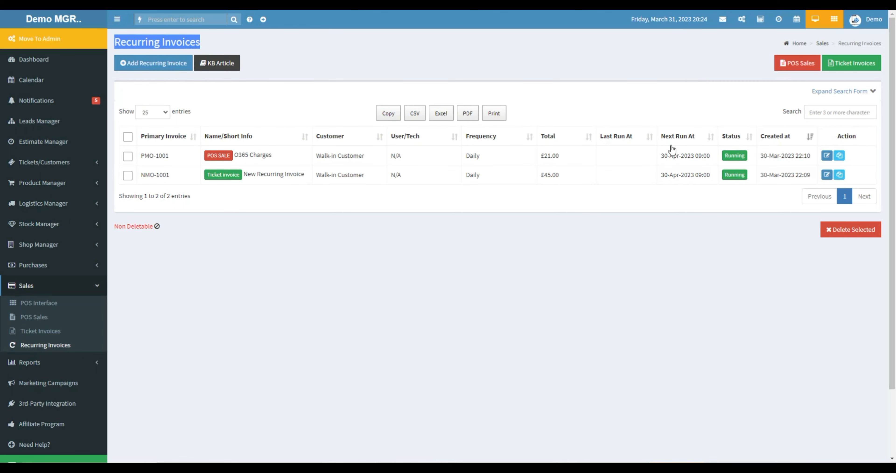
left_click(826, 155)
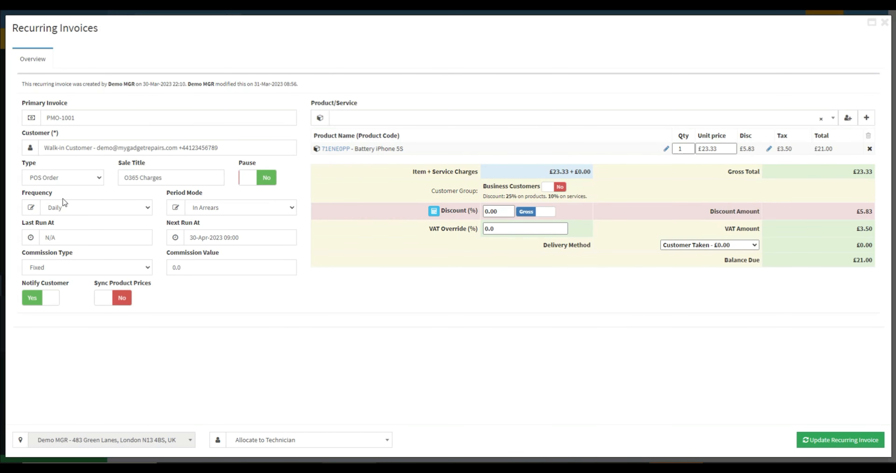
left_click(101, 205)
left_click(110, 207)
left_click_drag(417, 152, 358, 152)
left_click(884, 23)
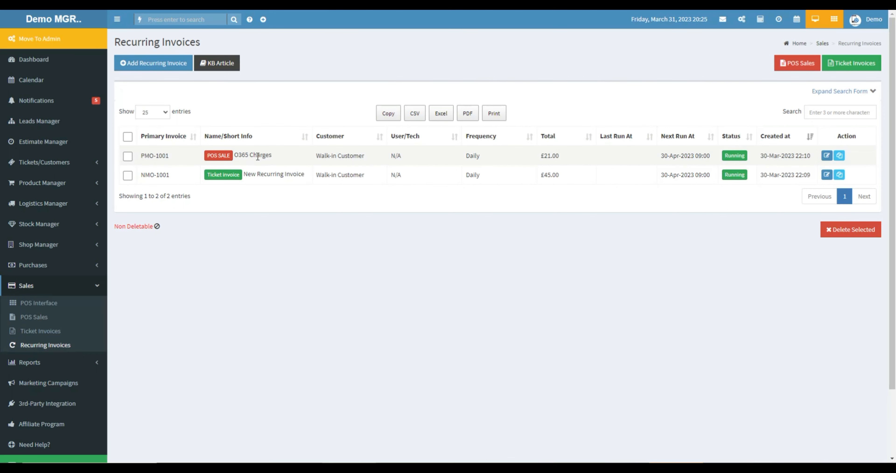
left_click(827, 174)
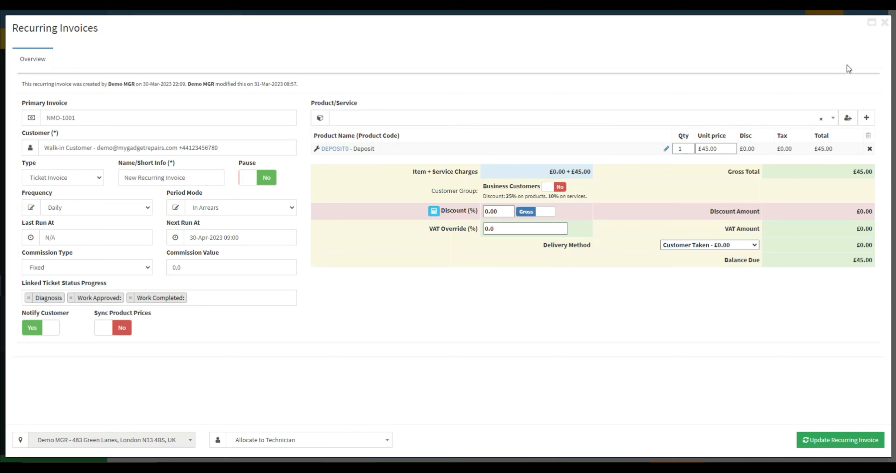
left_click(883, 23)
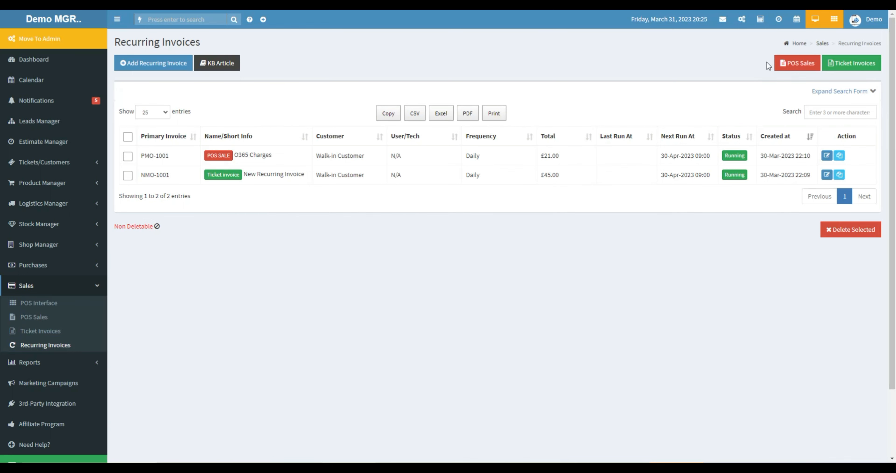
Step: Examine the frequency options of the PMO-1001 recurring invoice and close it
left_click(826, 155)
left_click(92, 209)
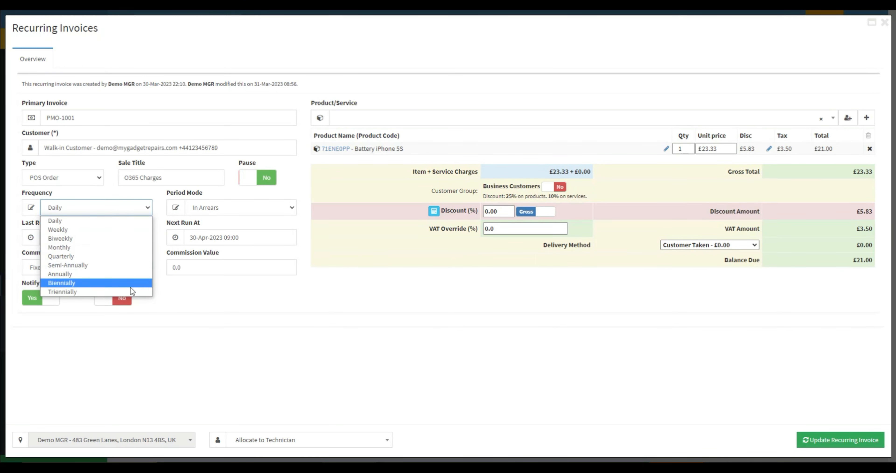
left_click(447, 276)
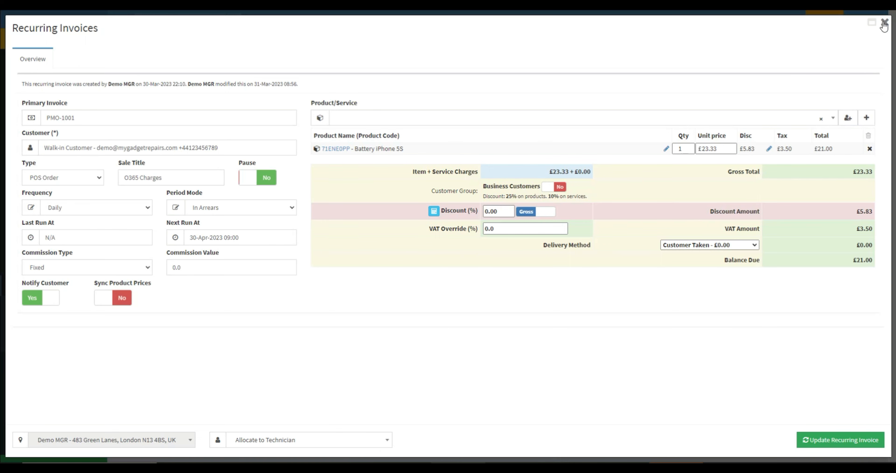
left_click_drag(884, 26, 741, 143)
left_click(840, 53)
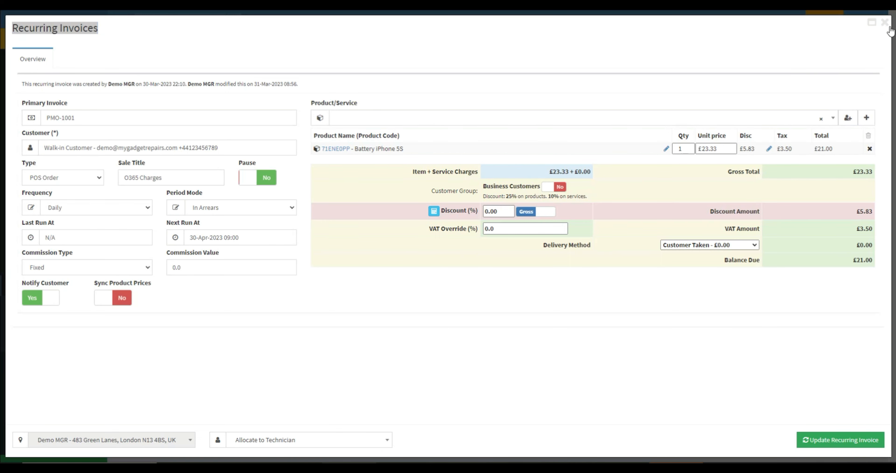
left_click(886, 26)
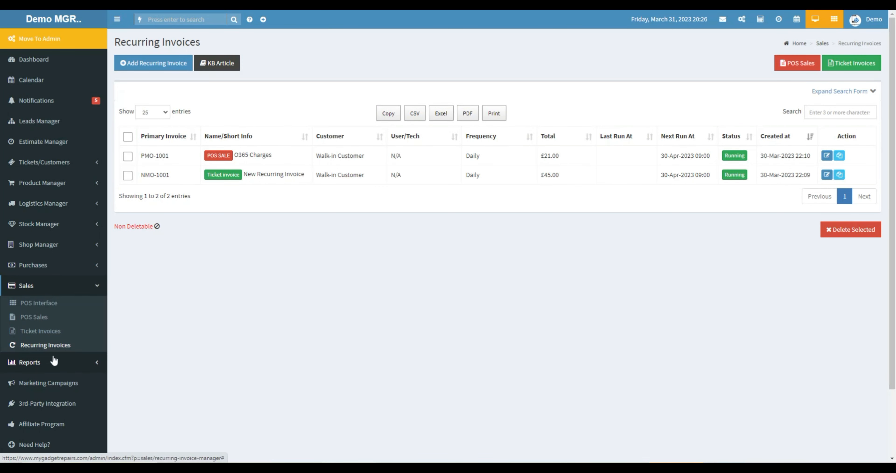
Step: View the recurring invoice form for ticket invoice NMO-1001 and close it without adding anything
left_click(40, 330)
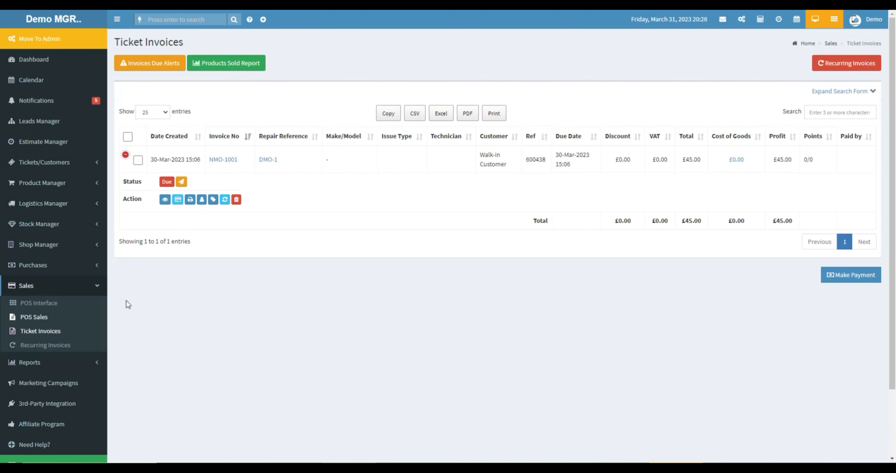
left_click(225, 199)
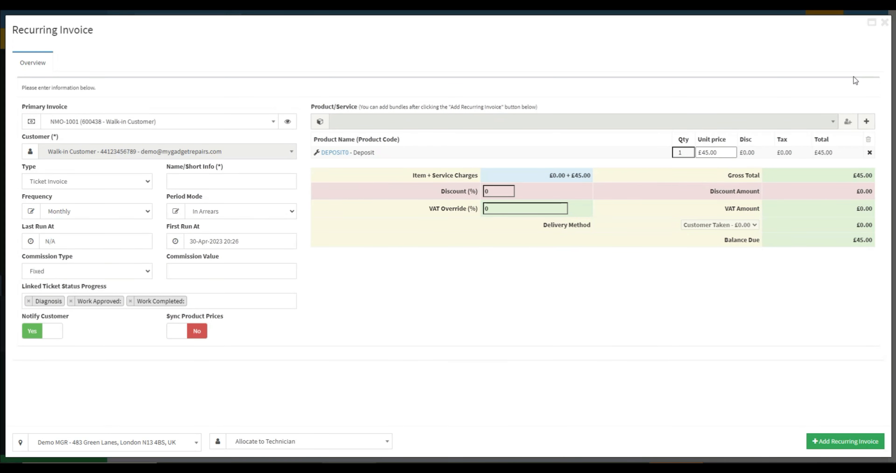
left_click(884, 23)
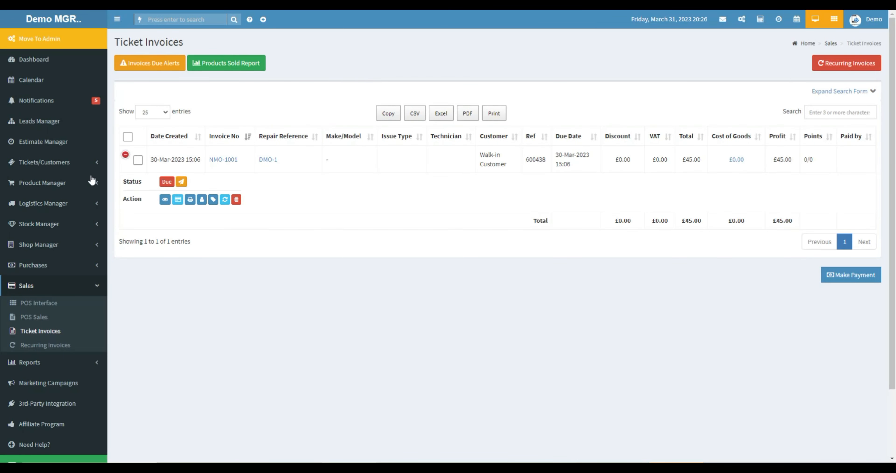
Step: Inspect the blank Add Recurring Invoice form and its Type field from the recurring invoices list, and close it
left_click(31, 344)
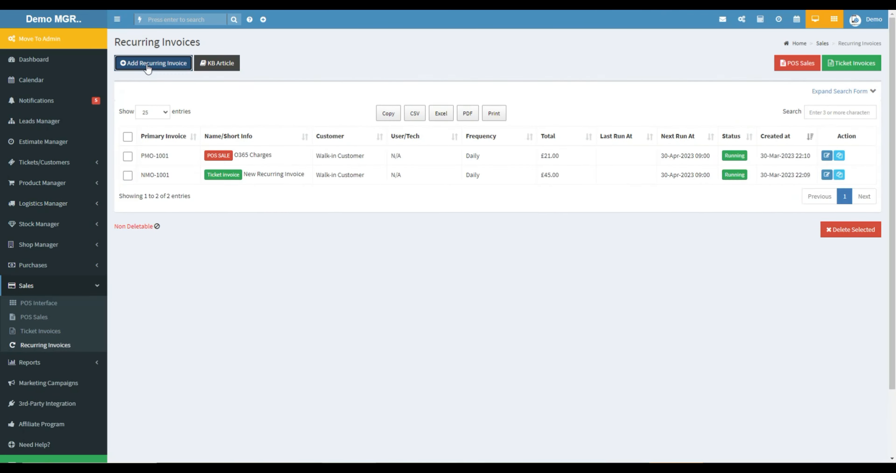
left_click(148, 64)
left_click(181, 178)
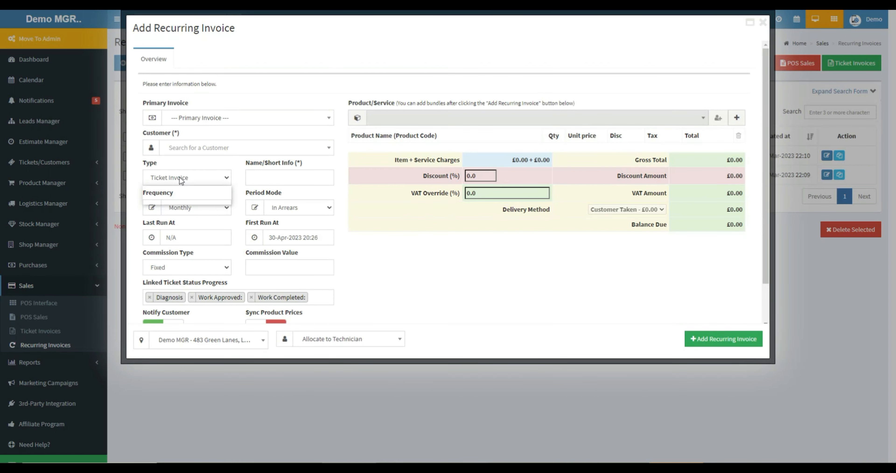
left_click(761, 23)
left_click(762, 23)
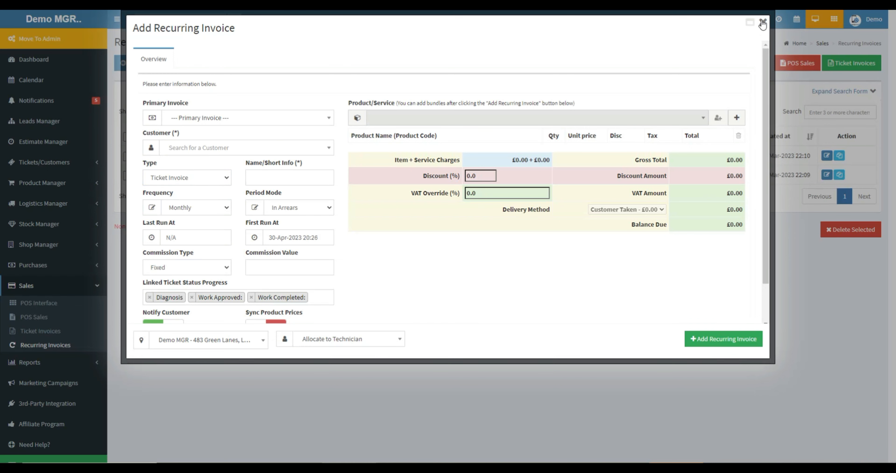
left_click(762, 23)
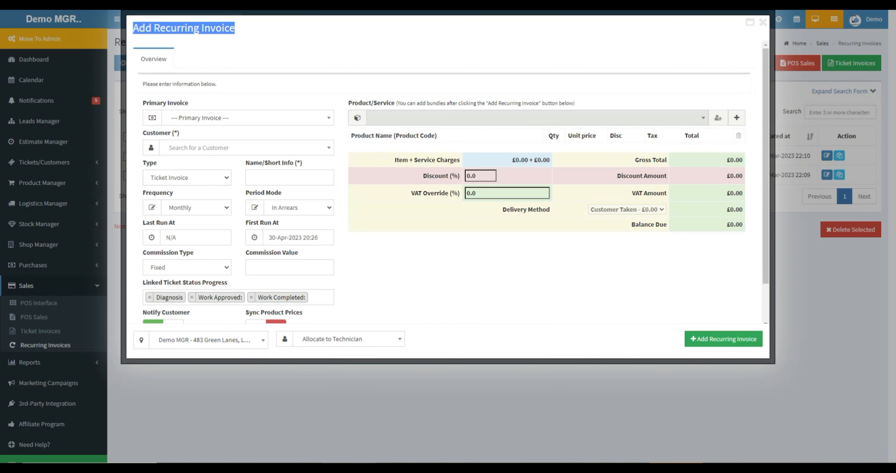
left_click(762, 23)
Step: Start a new recurring invoice from ticket invoice NMO-1001 in the ticket invoices list
left_click(41, 331)
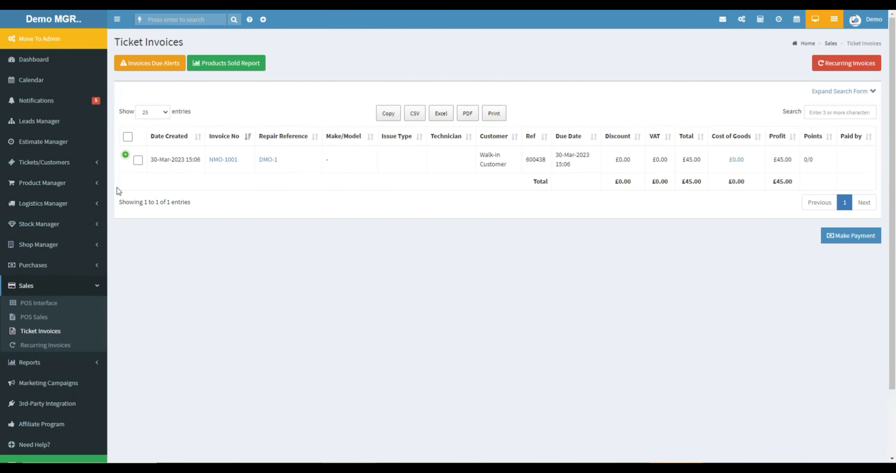
left_click(125, 154)
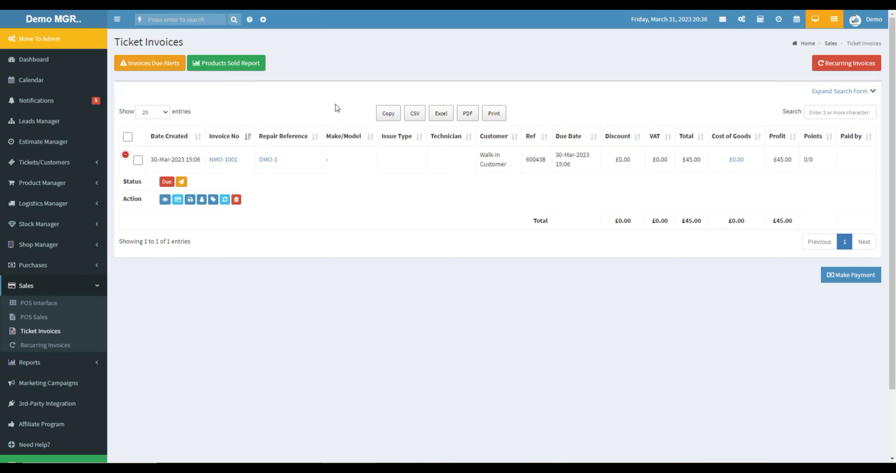
left_click_drag(115, 35, 185, 52)
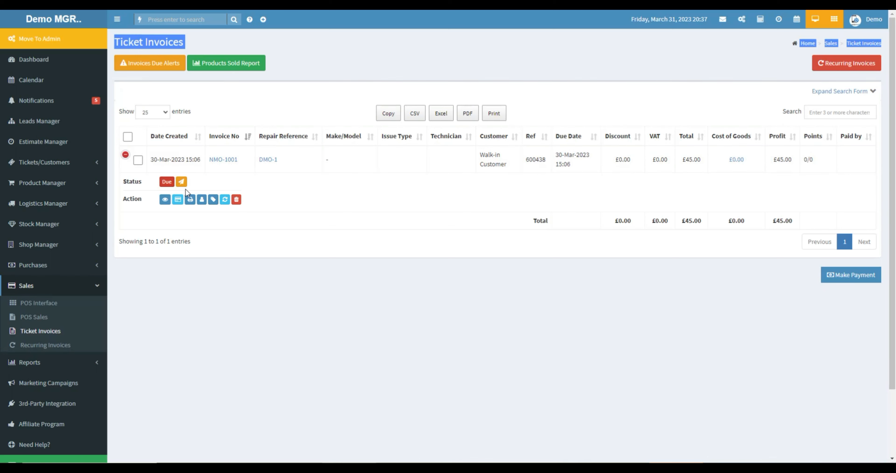
left_click(224, 199)
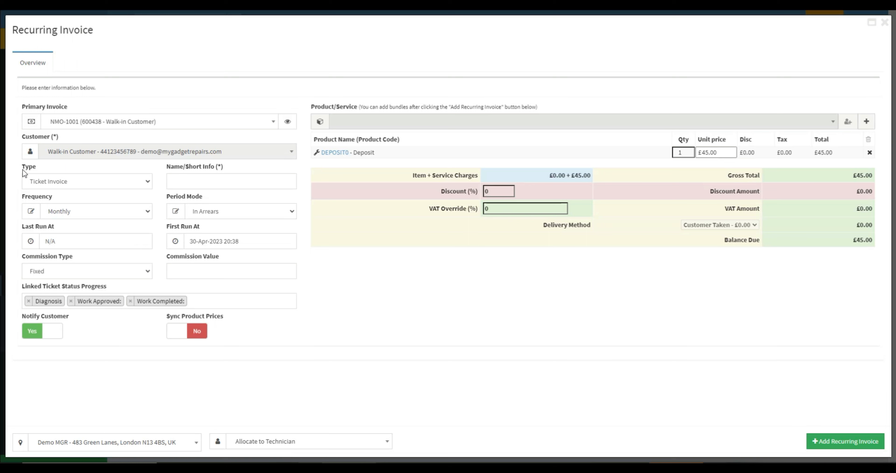
Step: Examine the invoice Type options and the required Name/Short Info field of the new recurring invoice
left_click_drag(22, 169, 39, 167)
left_click(124, 181)
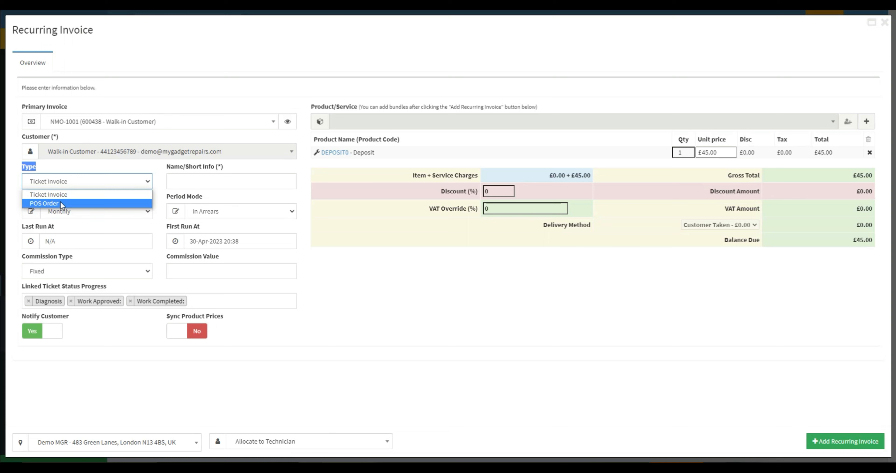
left_click(158, 168)
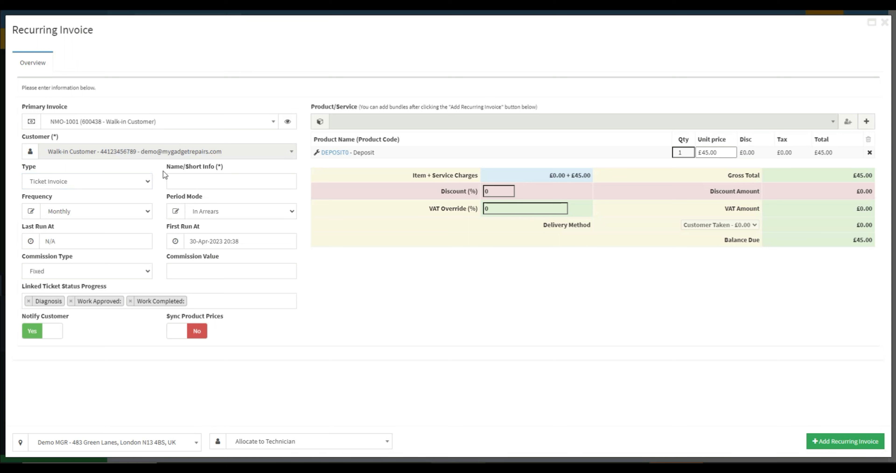
left_click_drag(163, 171, 206, 169)
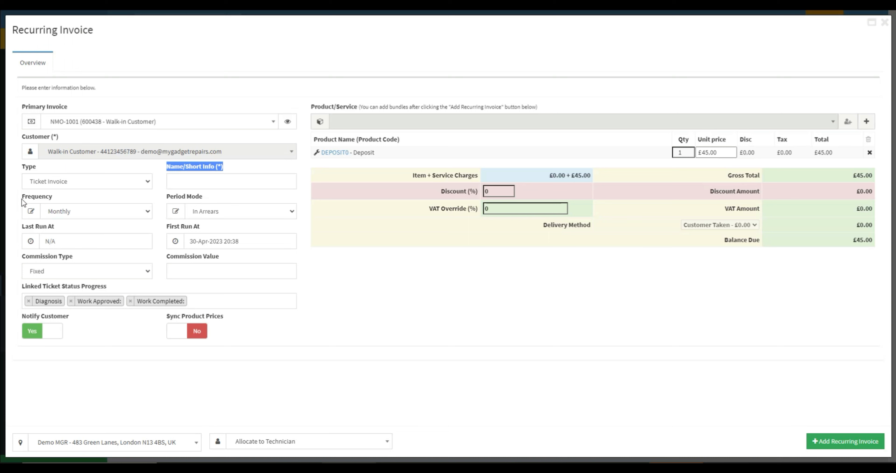
Step: Examine the Frequency and Period Mode options of the new recurring invoice
left_click_drag(20, 197, 68, 201)
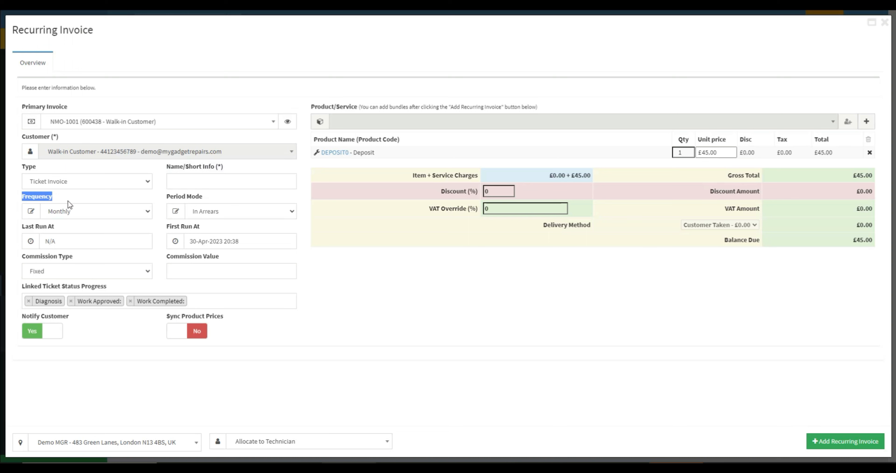
left_click(74, 209)
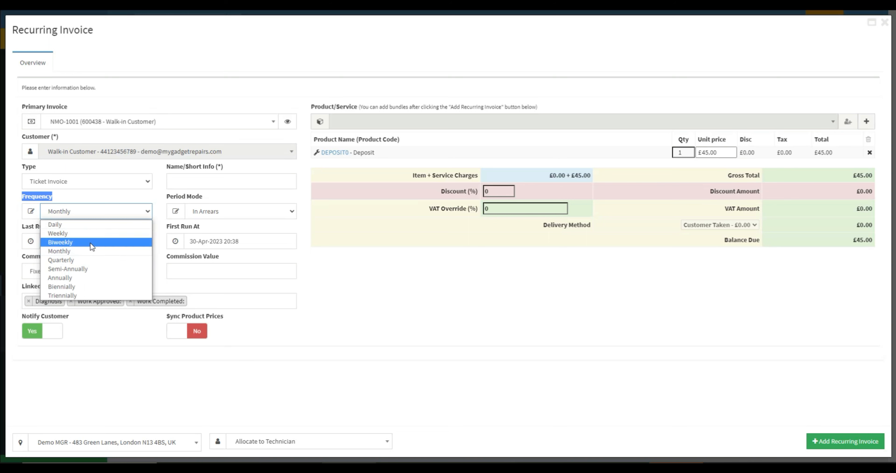
left_click_drag(167, 197, 218, 200)
left_click(220, 207)
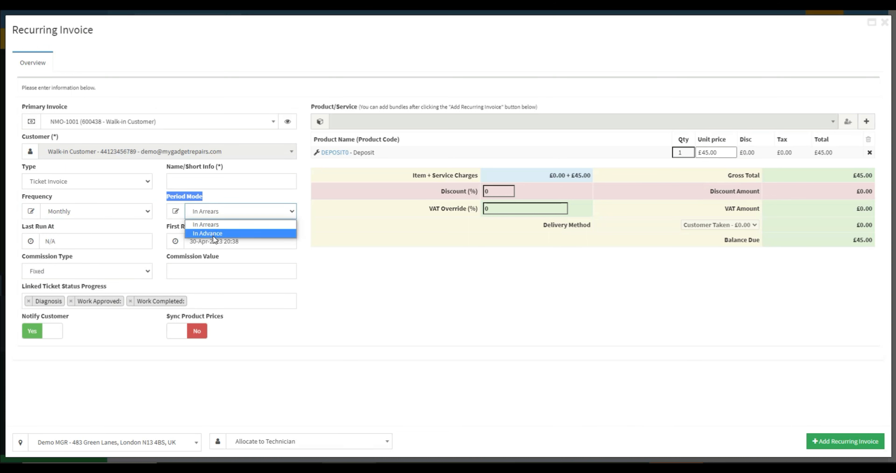